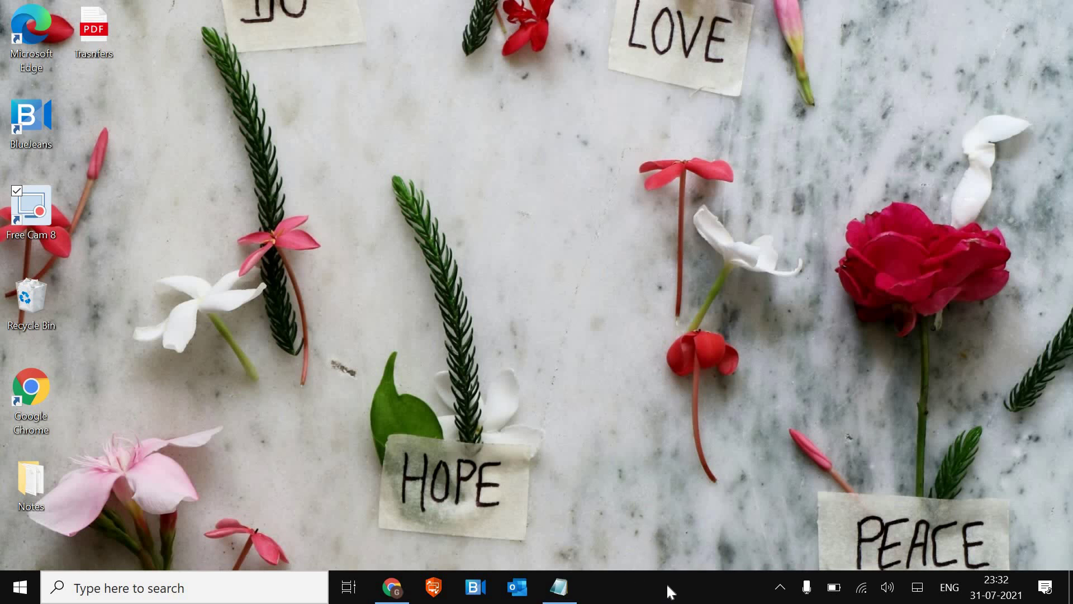
Open Task Manager from the taskbar, end the Notepad task, then dismiss Task Manager's own row menu.
right_click(667, 585)
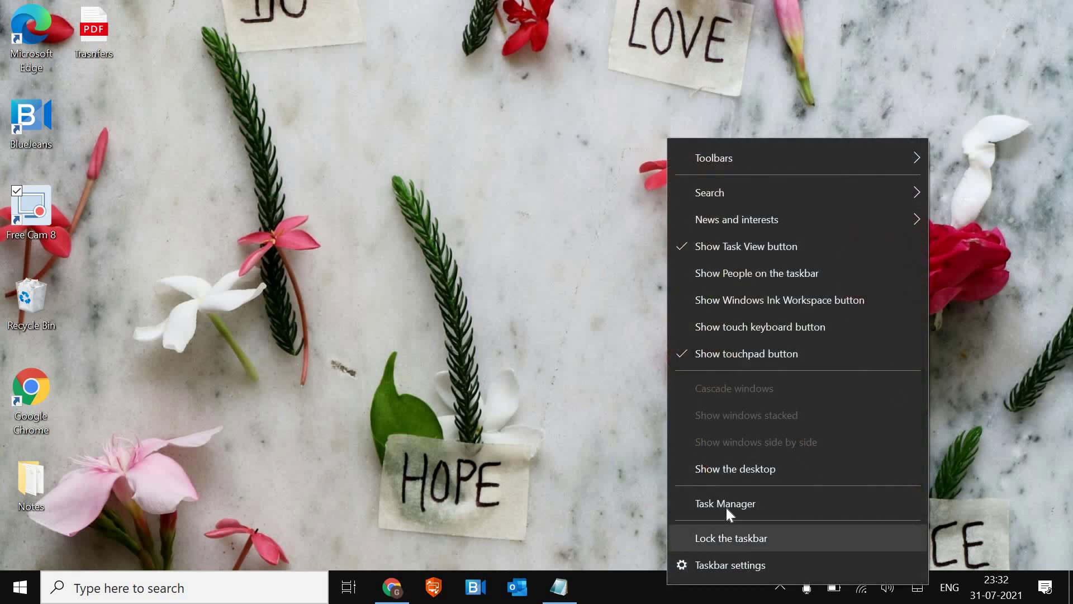
click(728, 504)
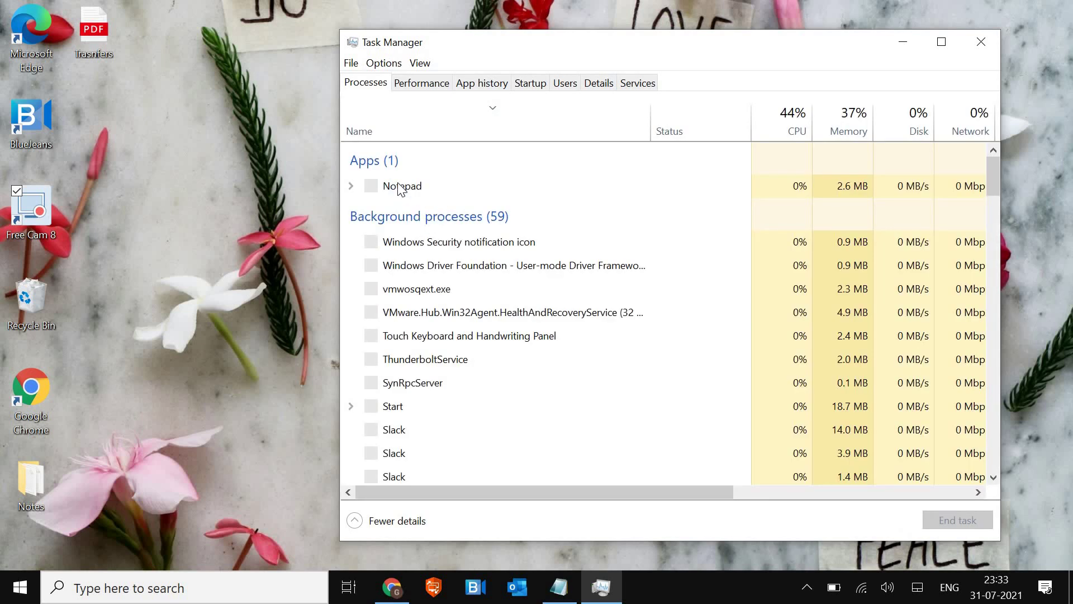
click(441, 186)
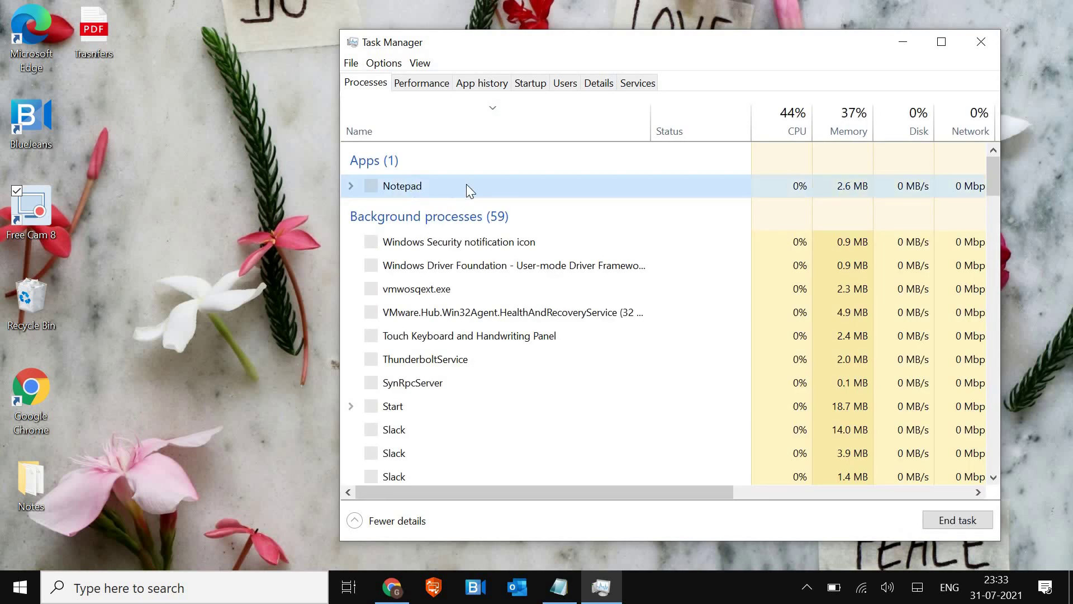
right_click(413, 190)
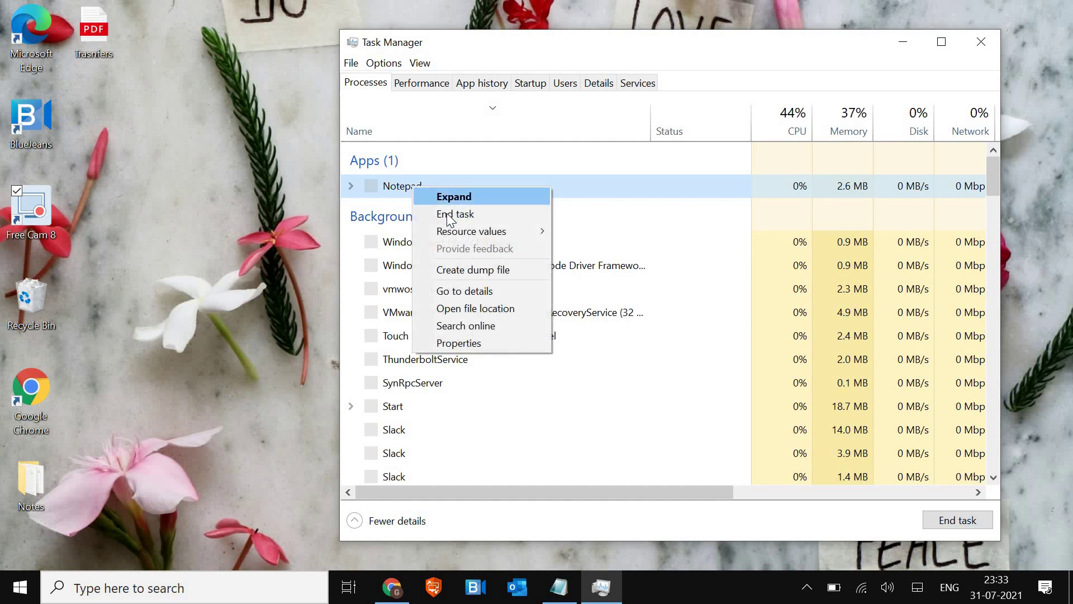
click(392, 192)
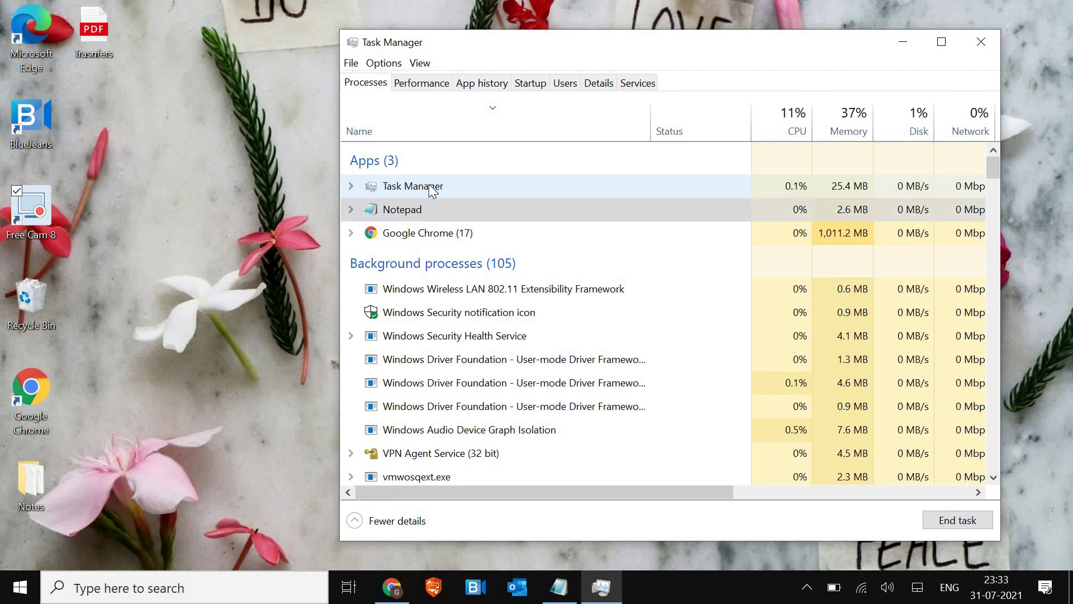
right_click(430, 185)
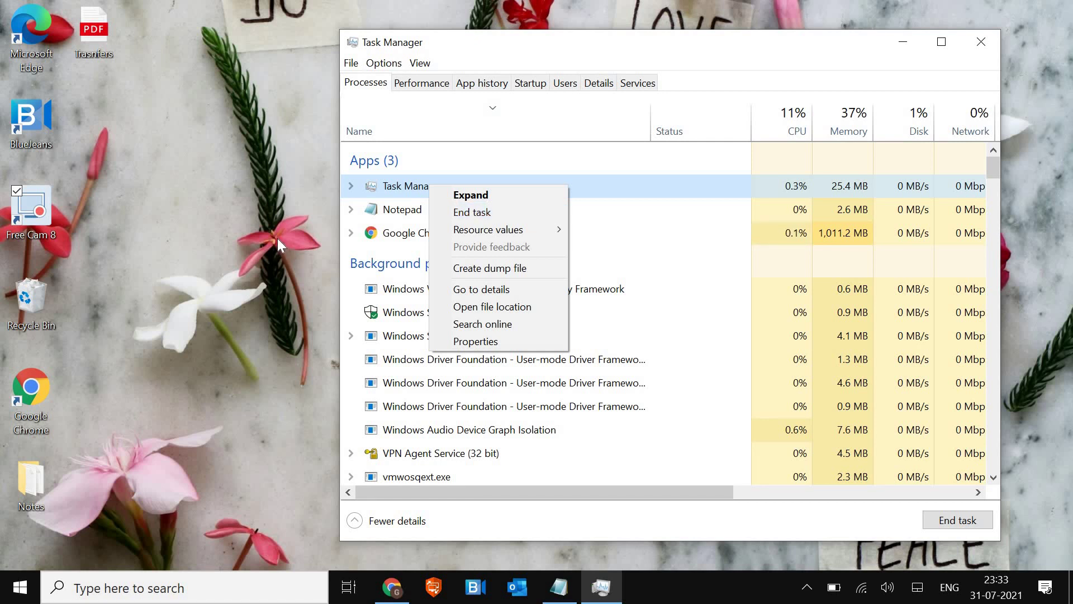
click(522, 194)
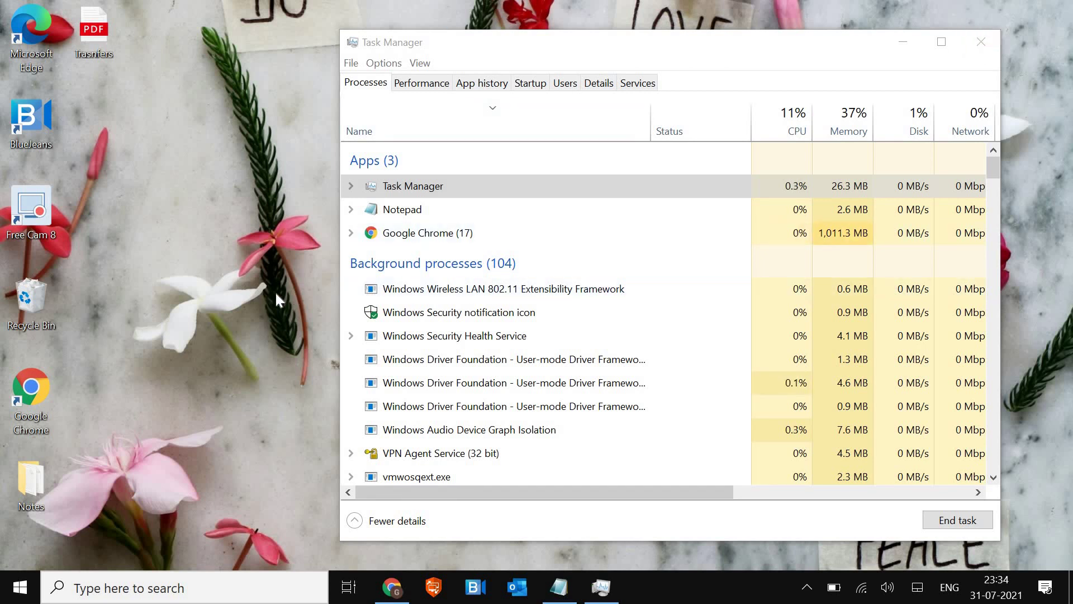
Close Task Manager and launch Disk Cleanup (cleanmgr) from the Run box.
key(super+r)
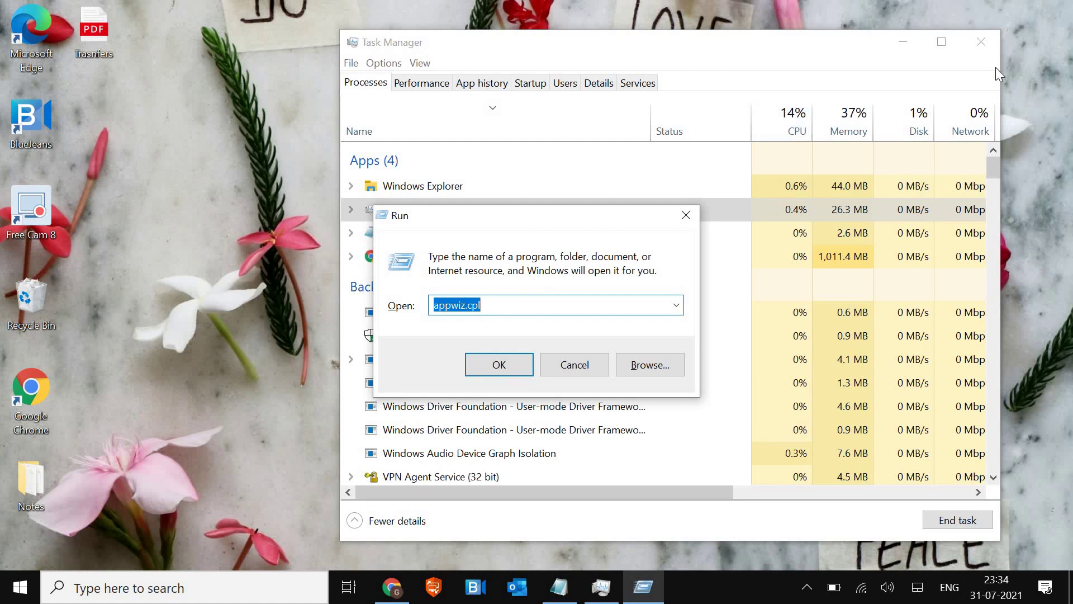
click(984, 43)
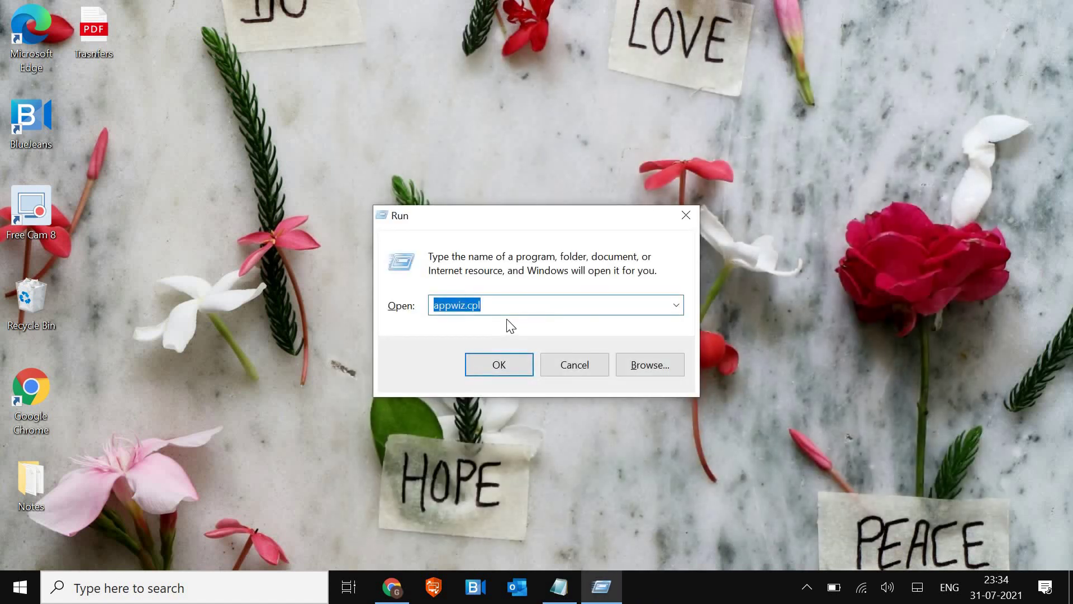
text(clea)
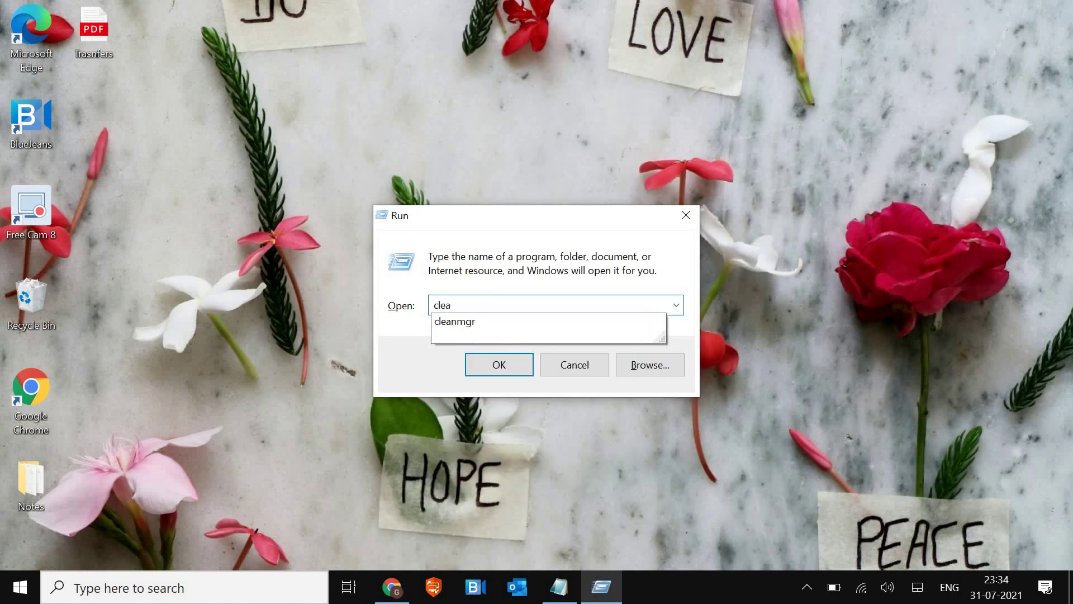
key(Down)
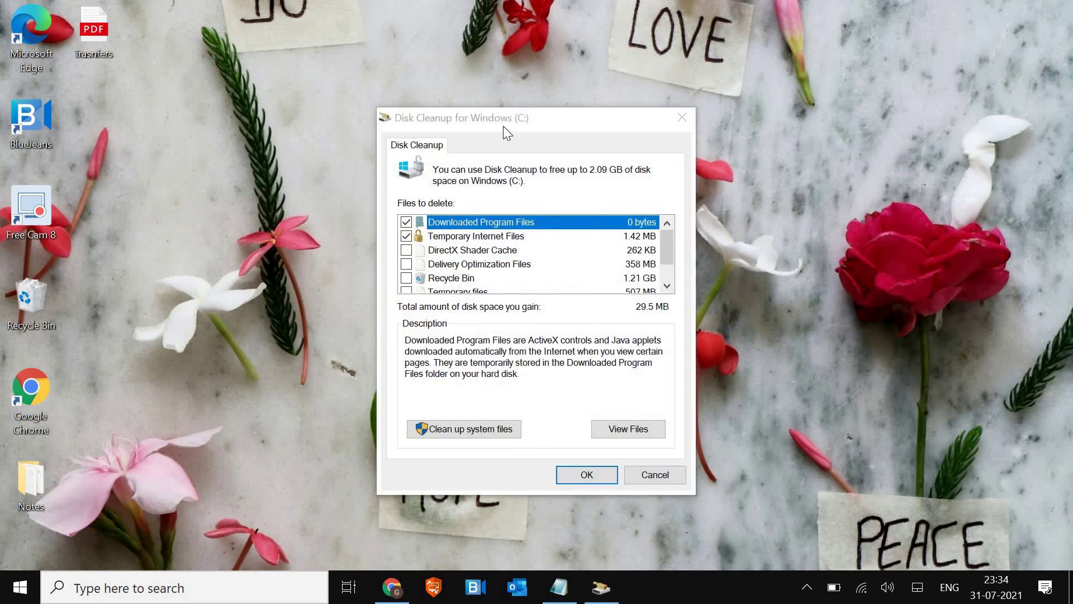
Tick DirectX Shader Cache, Delivery Optimization Files, Recycle Bin and Temporary files, then cancel without cleaning.
click(407, 250)
click(406, 264)
click(406, 278)
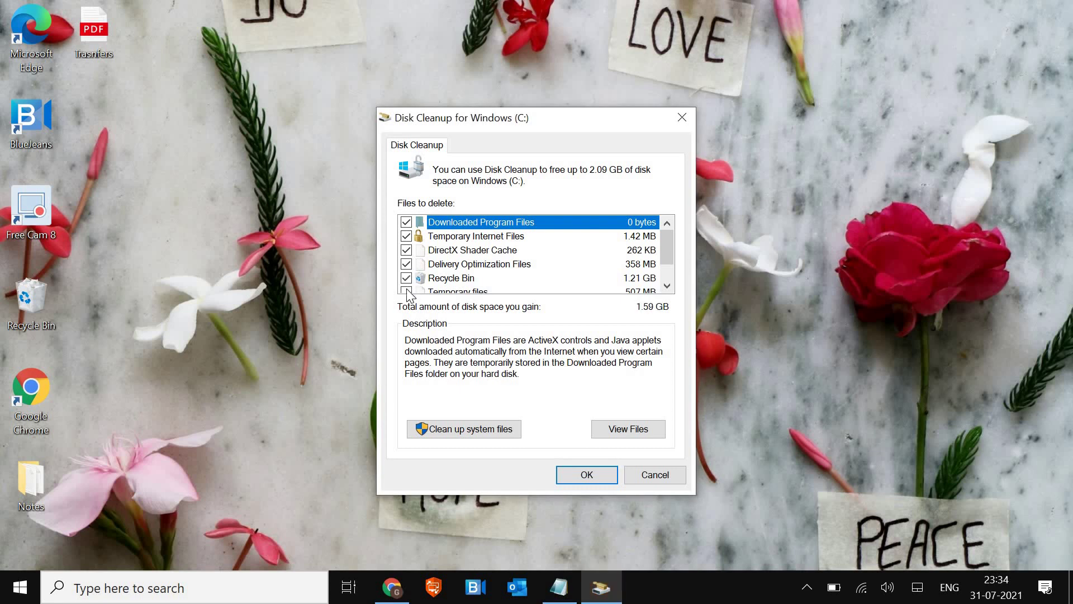
scroll(407, 266, down, 1)
click(406, 265)
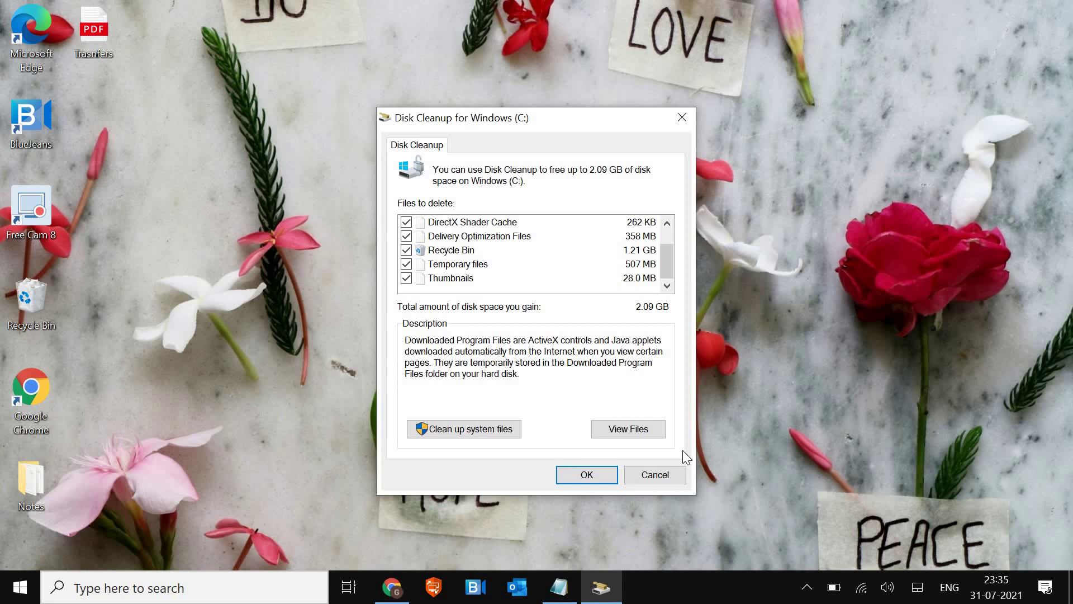
click(673, 474)
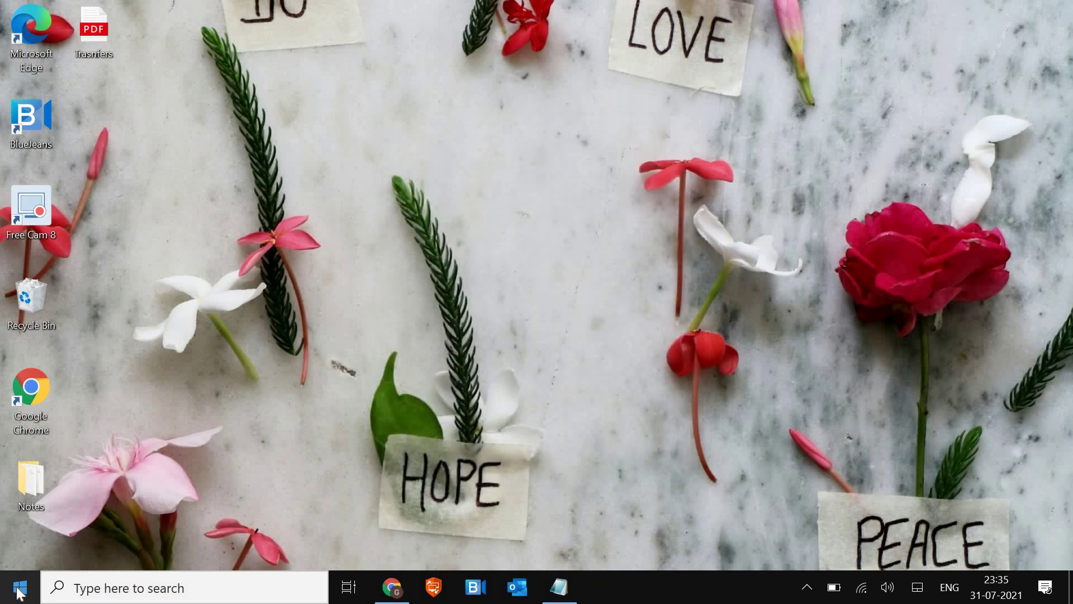
Open Windows Settings from the Start right-click menu and go to Privacy.
right_click(20, 592)
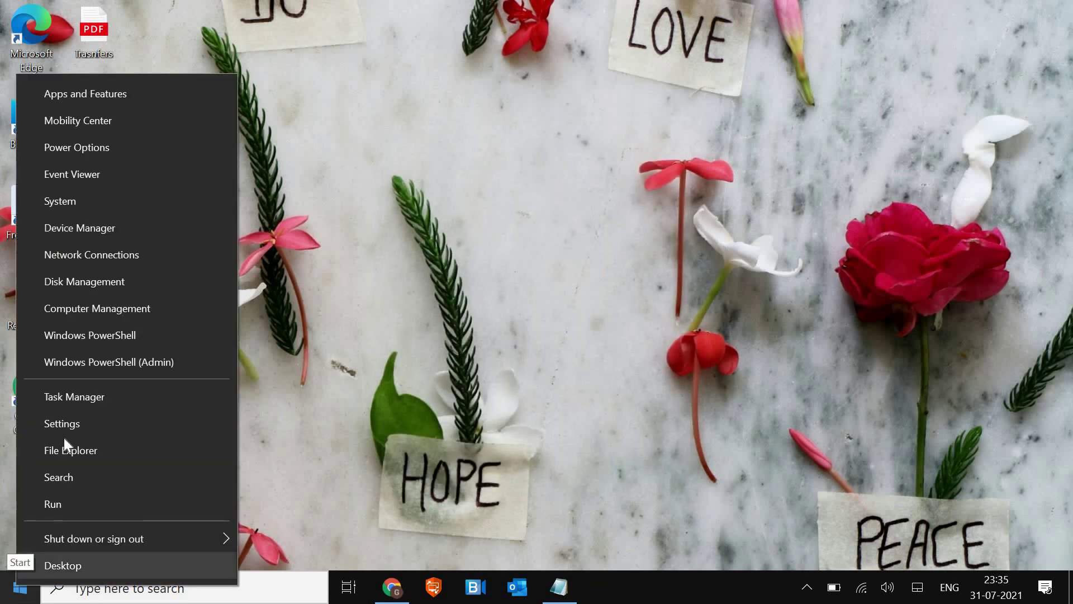
click(65, 431)
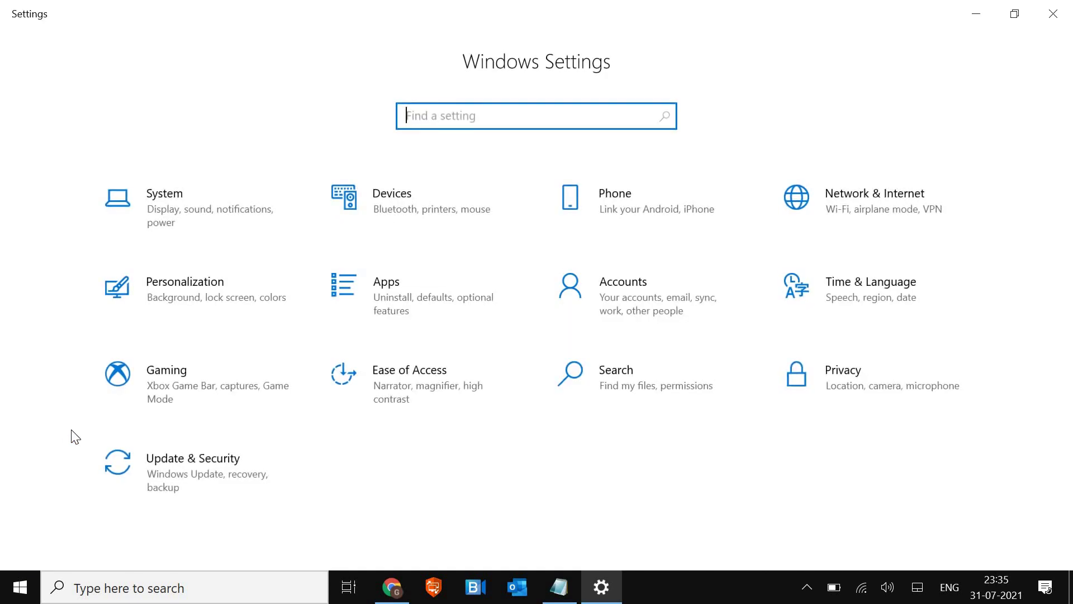
click(906, 400)
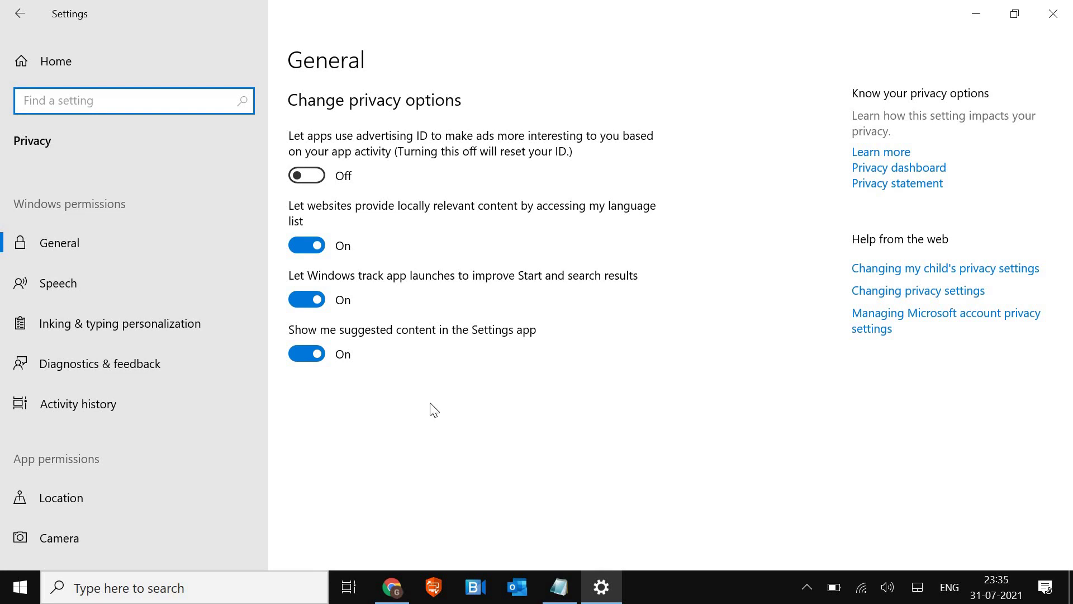
scroll(172, 431, down, 2)
scroll(171, 431, down, 2)
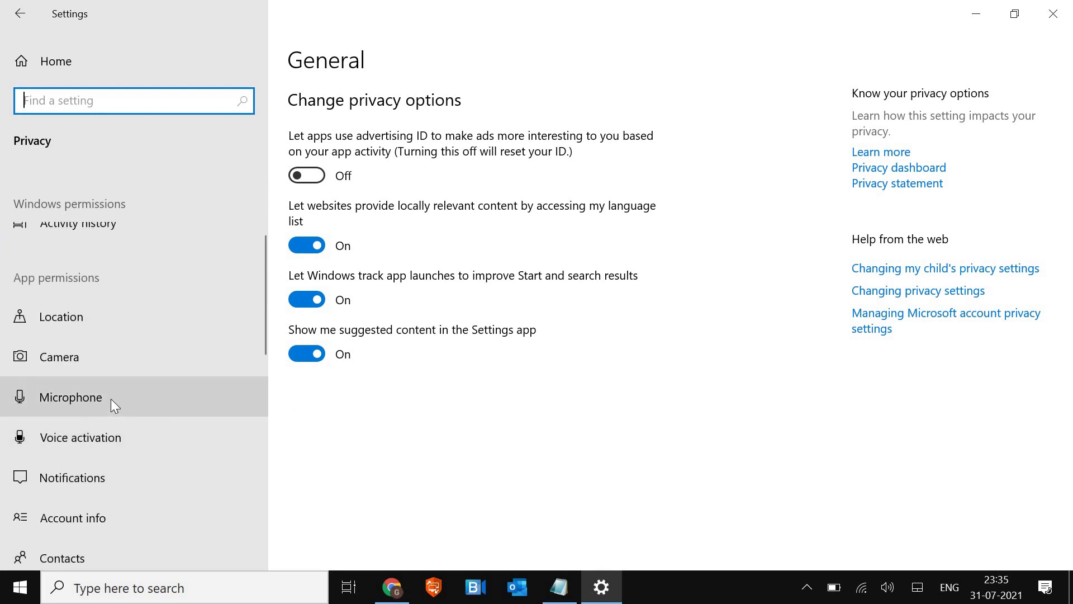
Open the Camera privacy page and review which apps and desktop apps can use the camera.
click(95, 358)
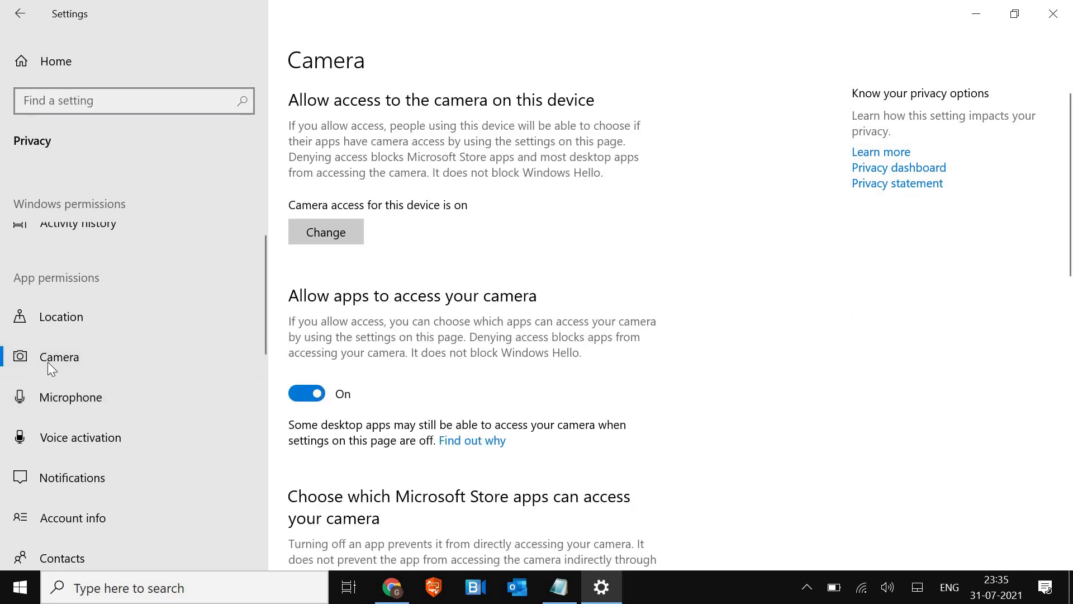
scroll(373, 363, down, 6)
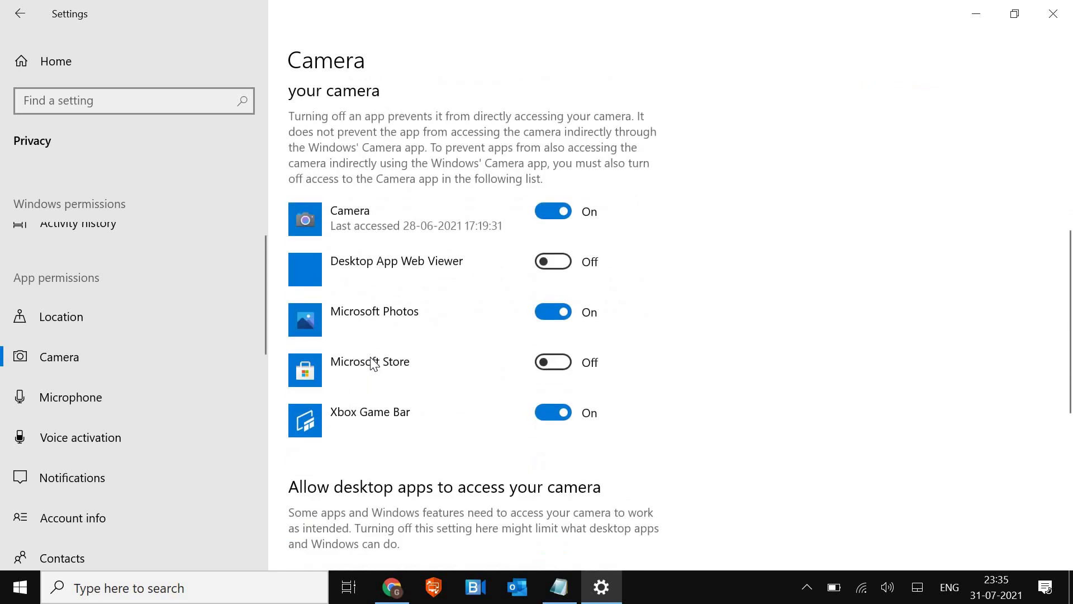
scroll(364, 313, down, 4)
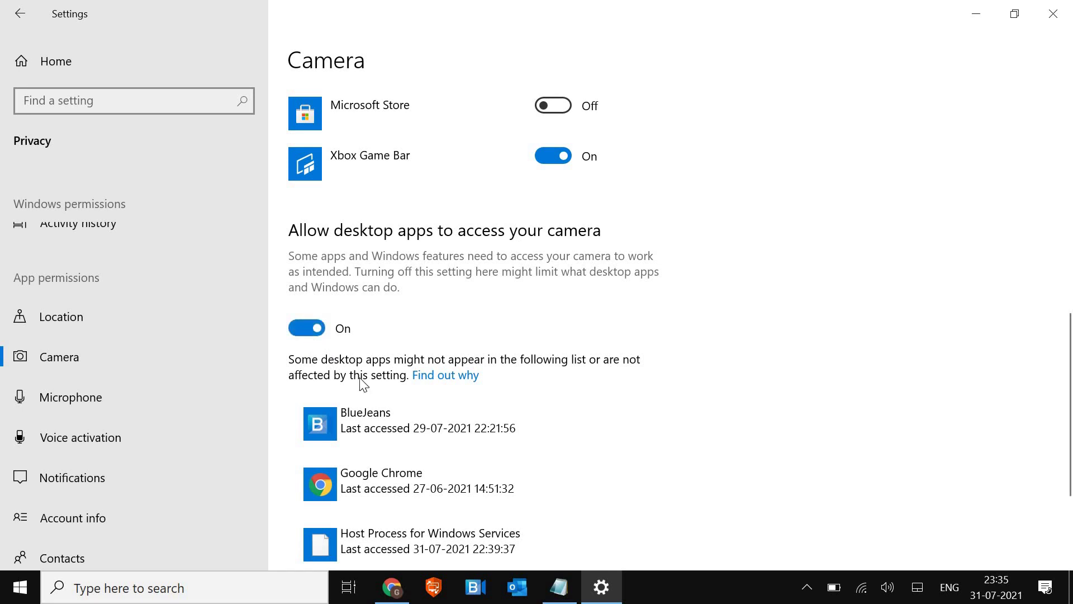
scroll(357, 447, down, 3)
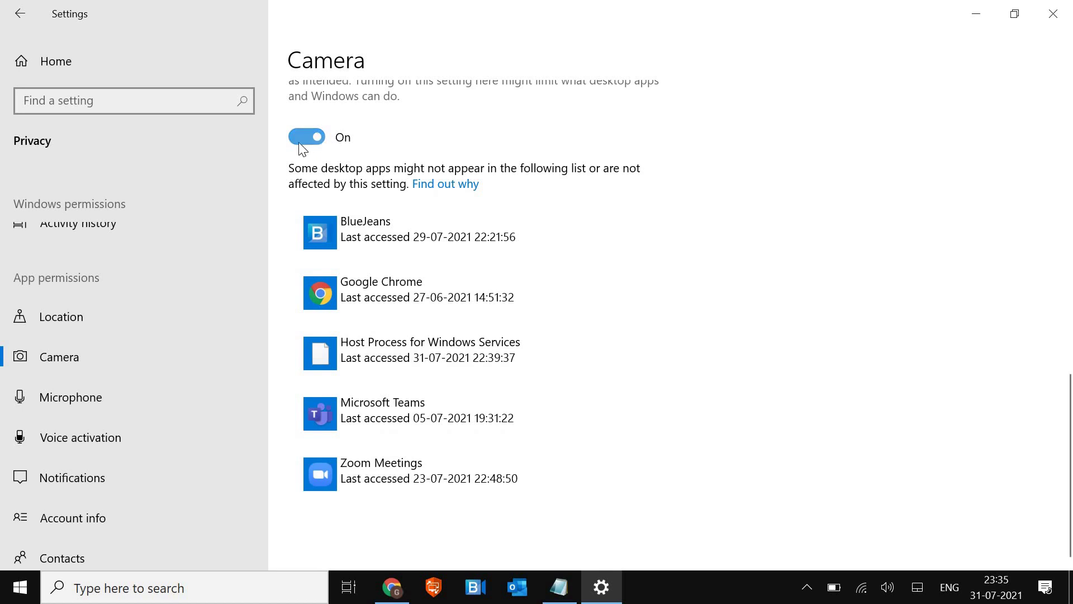
scroll(400, 302, up, 7)
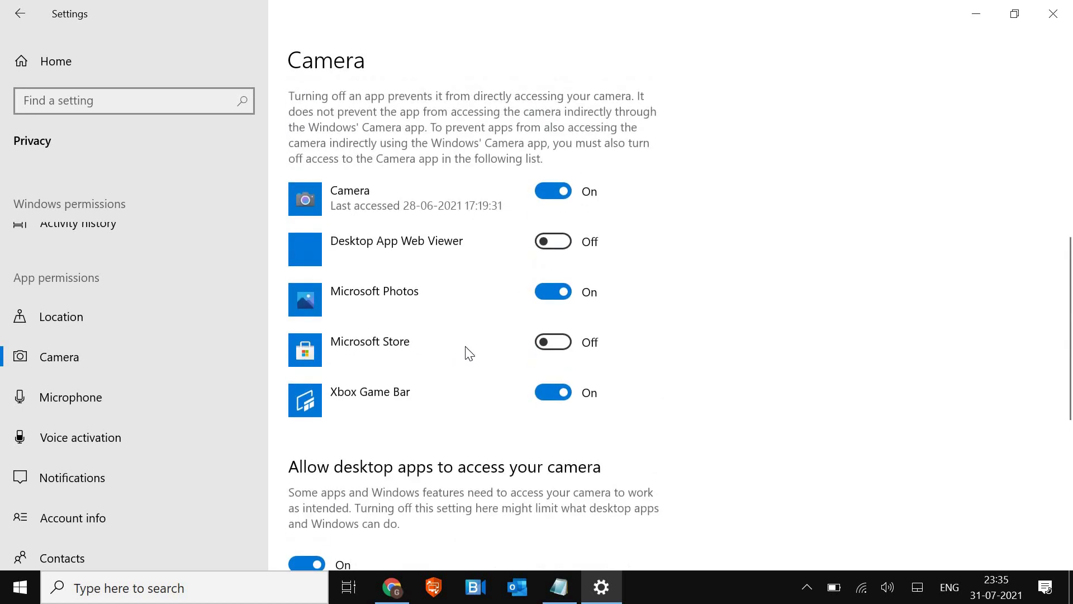
Switch to the Microphone privacy page and check that Zoom Meetings and desktop apps have microphone access.
click(65, 398)
scroll(407, 402, down, 1)
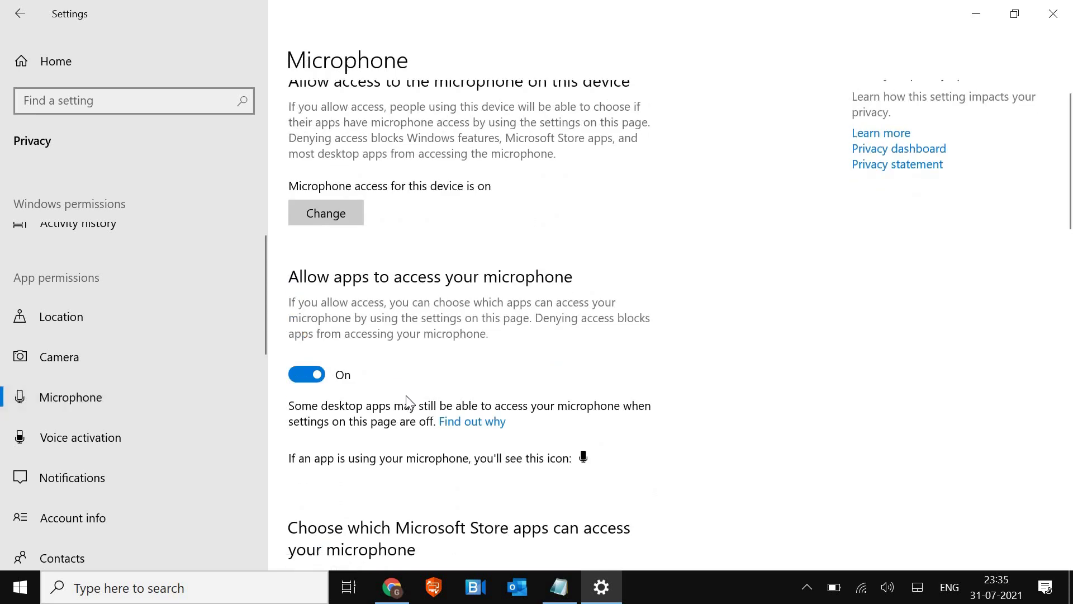
scroll(408, 401, down, 4)
scroll(409, 403, up, 3)
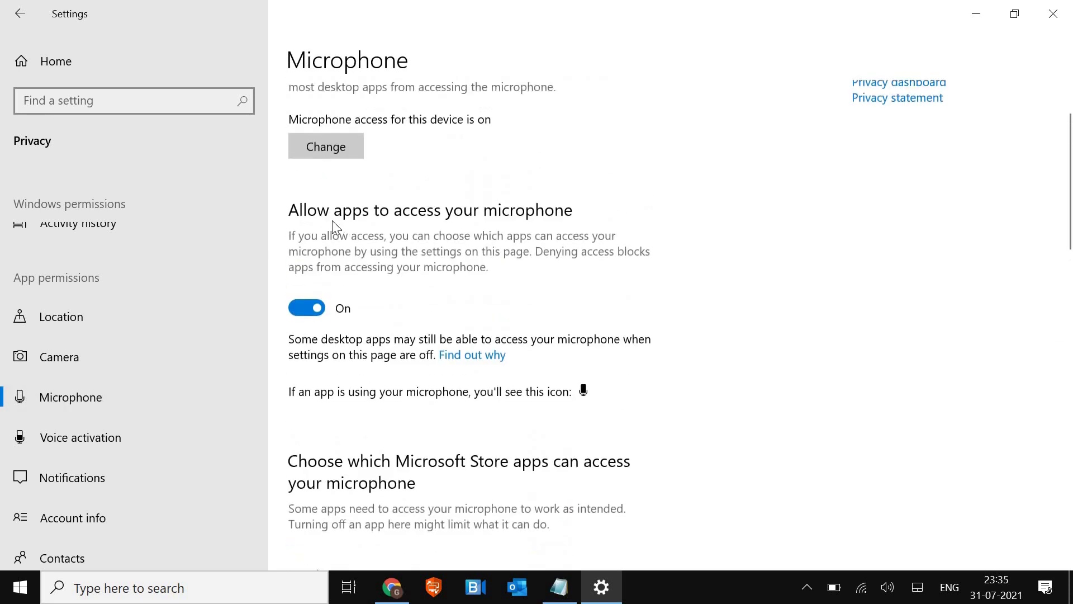
scroll(317, 259, down, 2)
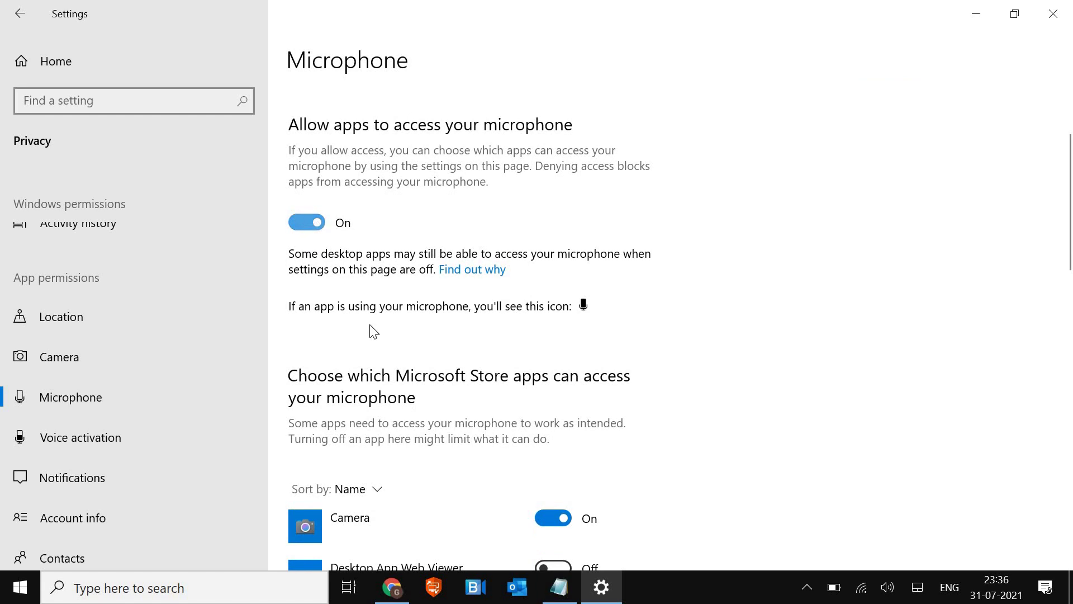
scroll(371, 331, down, 10)
scroll(369, 425, down, 2)
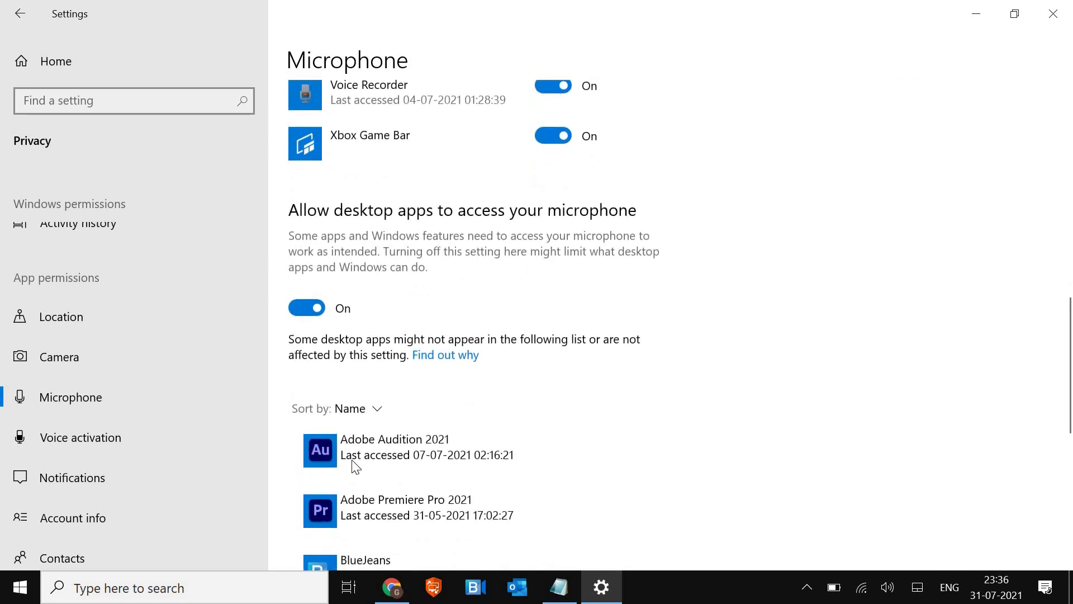
scroll(352, 463, down, 5)
scroll(391, 537, down, 4)
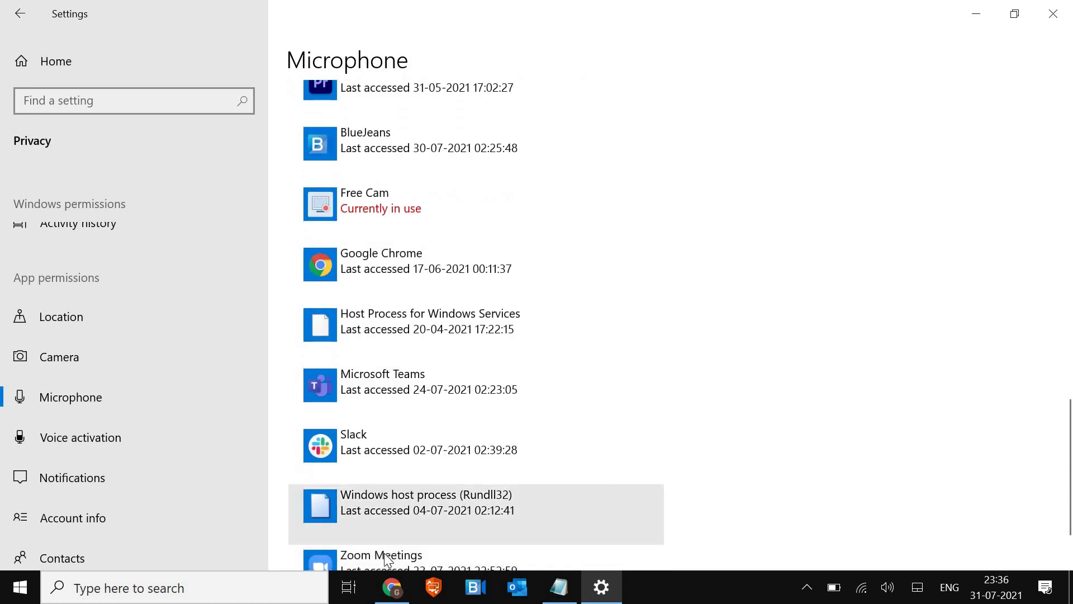
scroll(402, 355, up, 5)
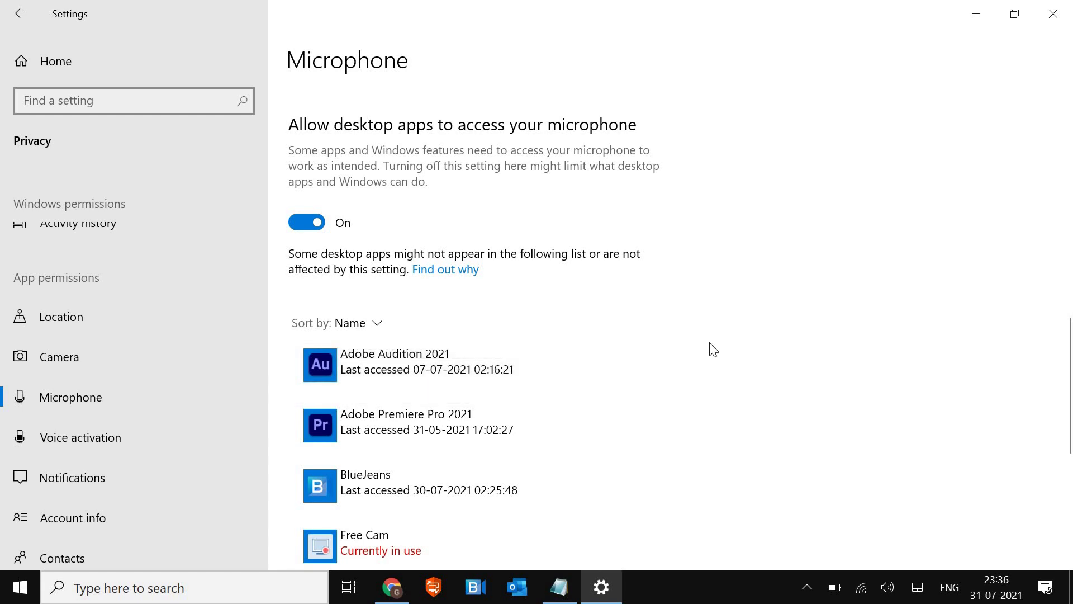
Run appwiz.cpl to open Programs and Features.
key(super+r)
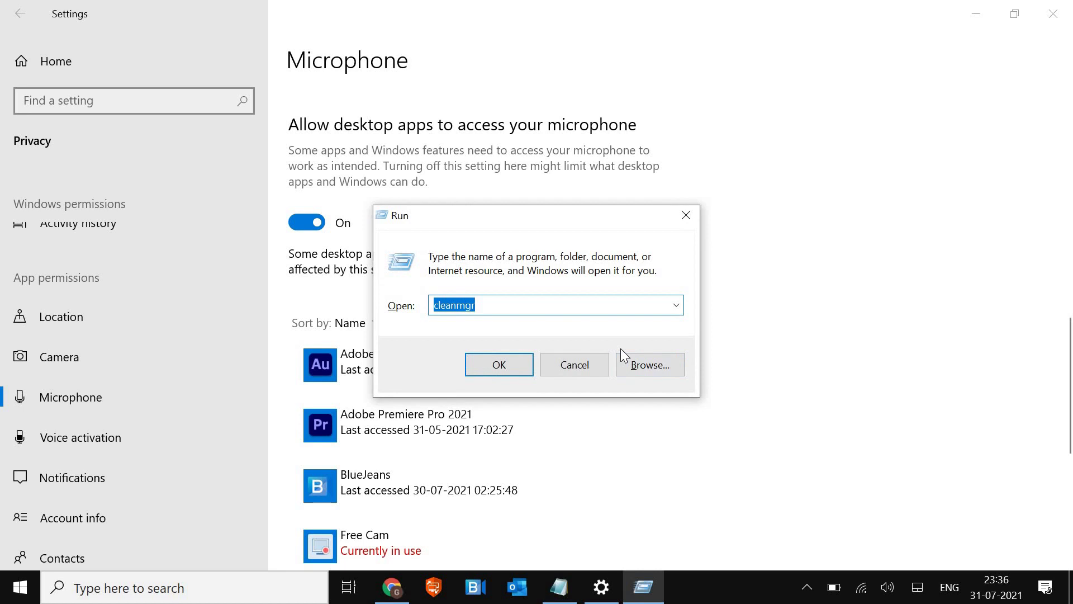
text(ap)
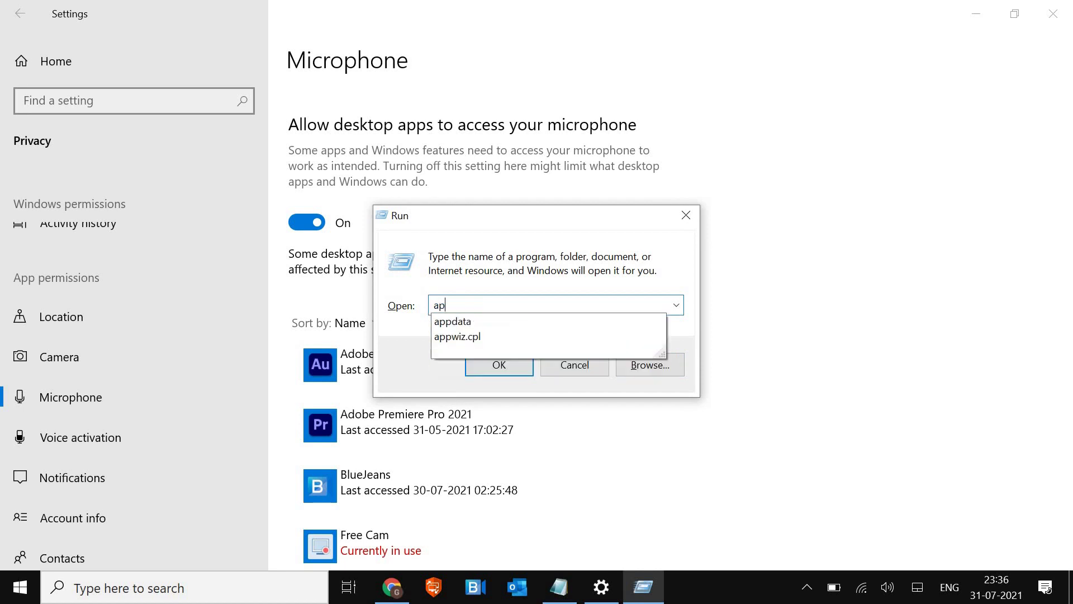
text(pwiz)
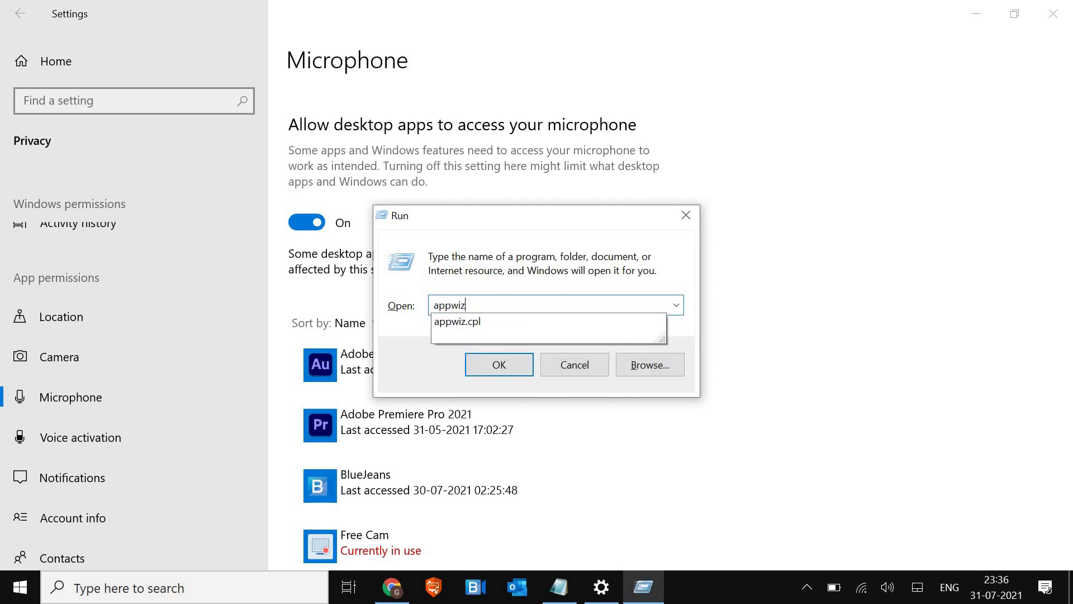
text(.cpl)
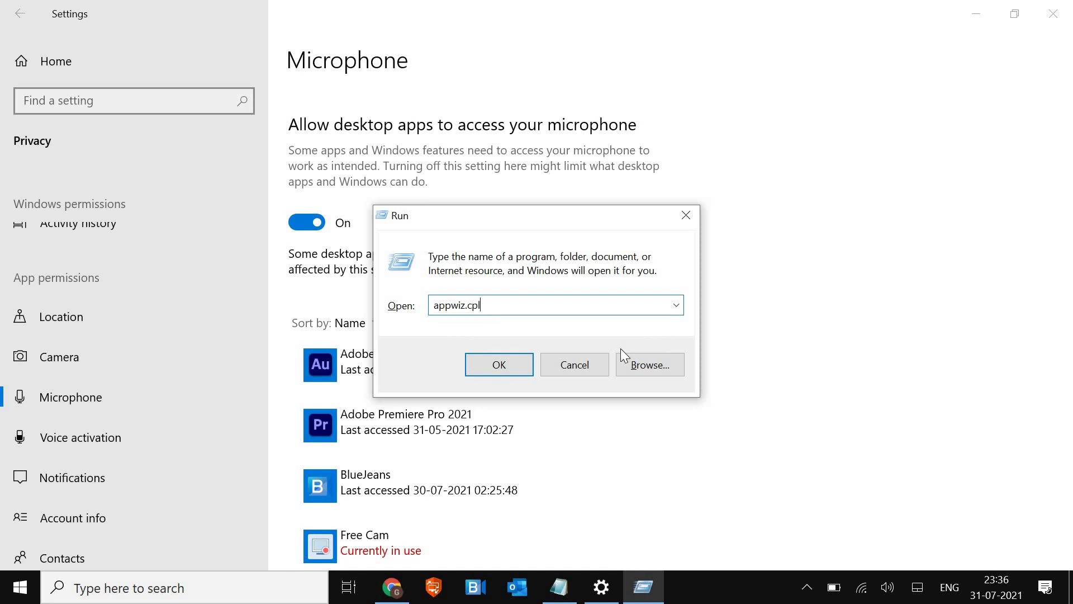
click(506, 365)
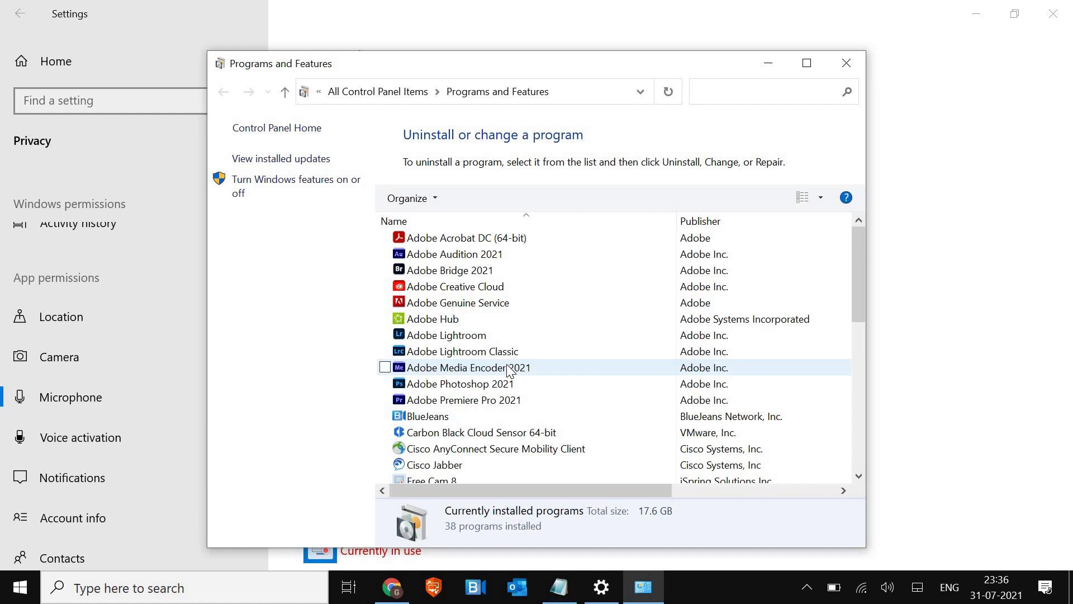
Find Zoom in the installed programs list and choose Uninstall.
scroll(511, 421, down, 8)
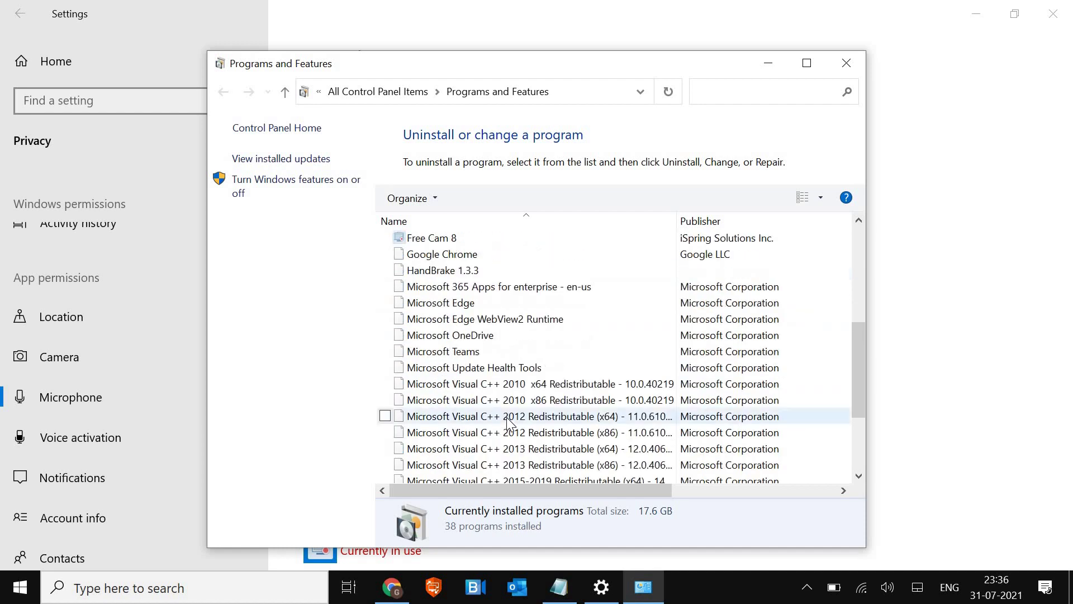
click(428, 464)
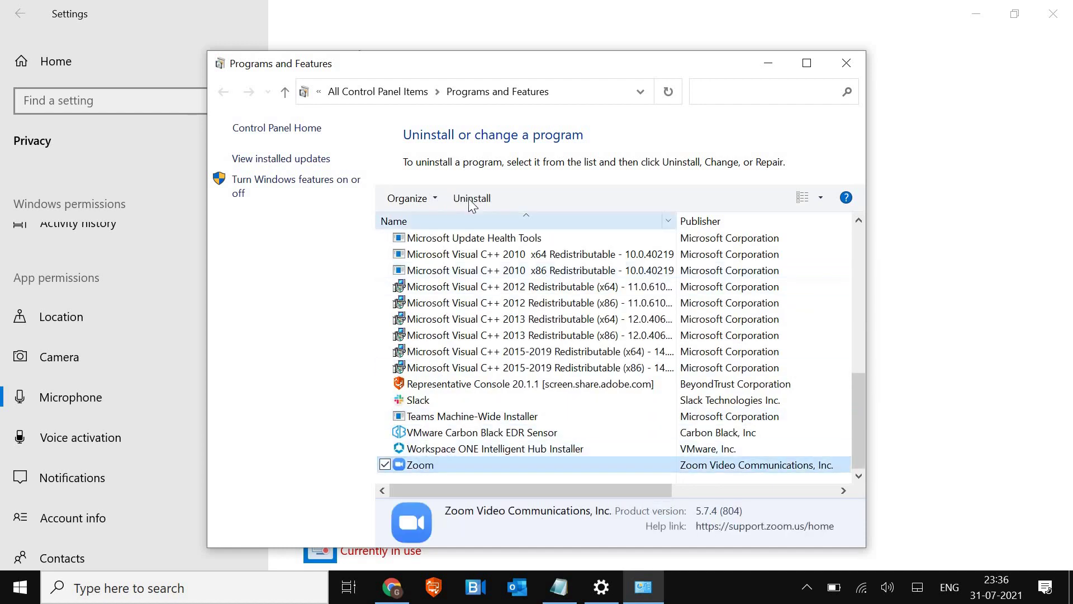
right_click(429, 468)
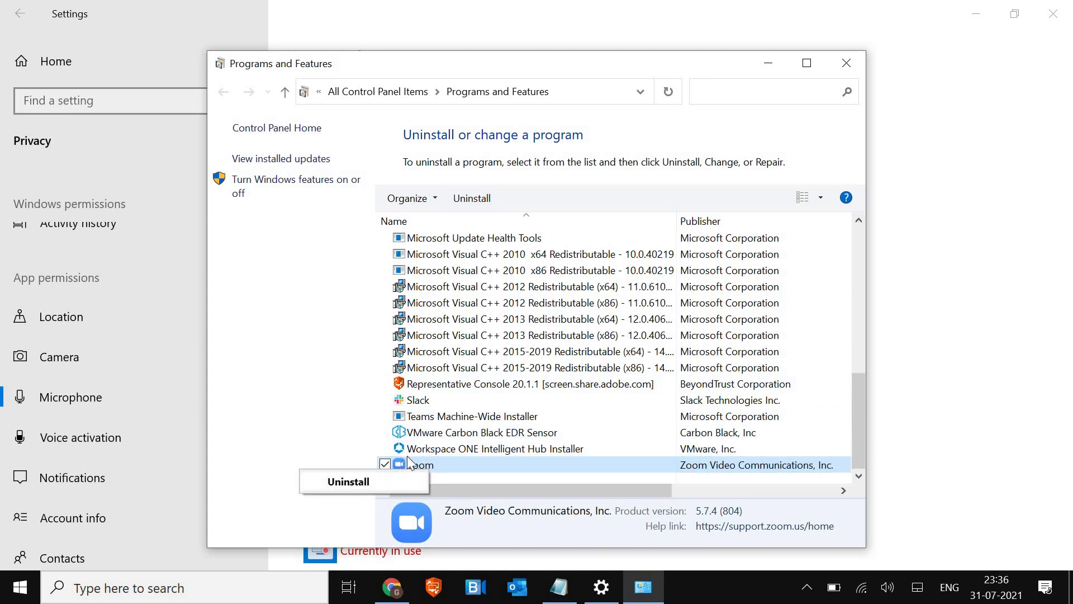
click(409, 551)
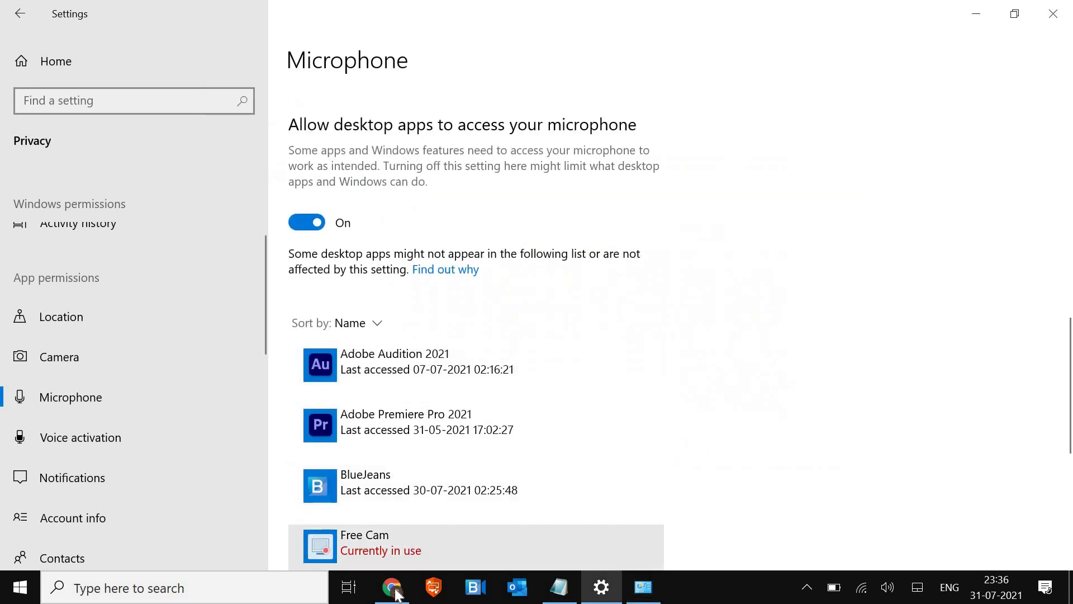